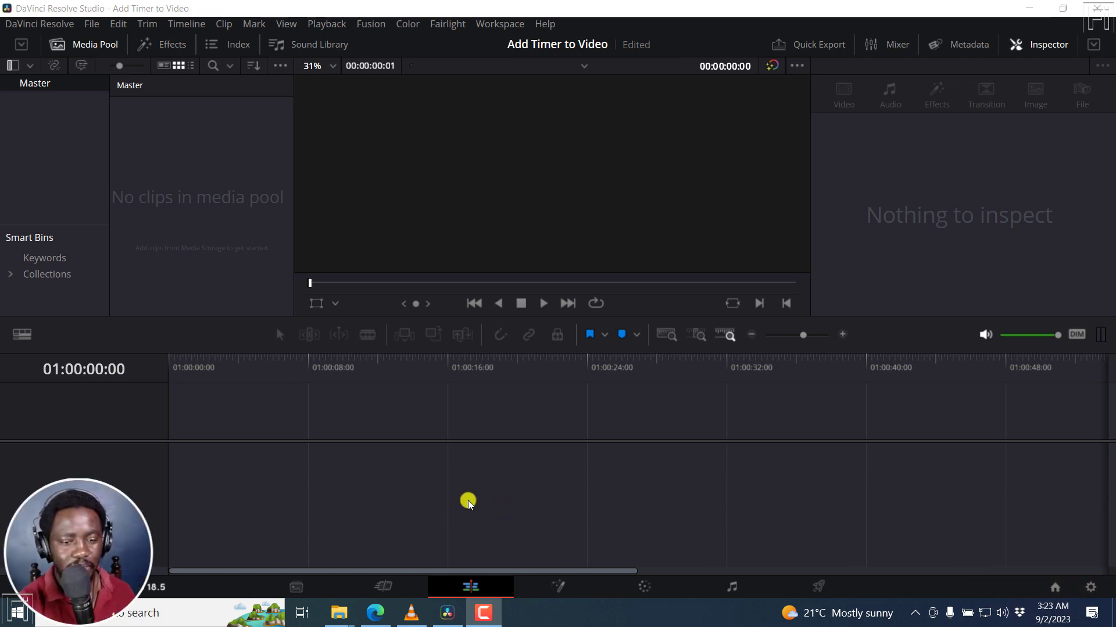
- Import both workout MP4 clips into the Media Pool and accept the project frame rate change
mouse_move(339, 613)
click(387, 542)
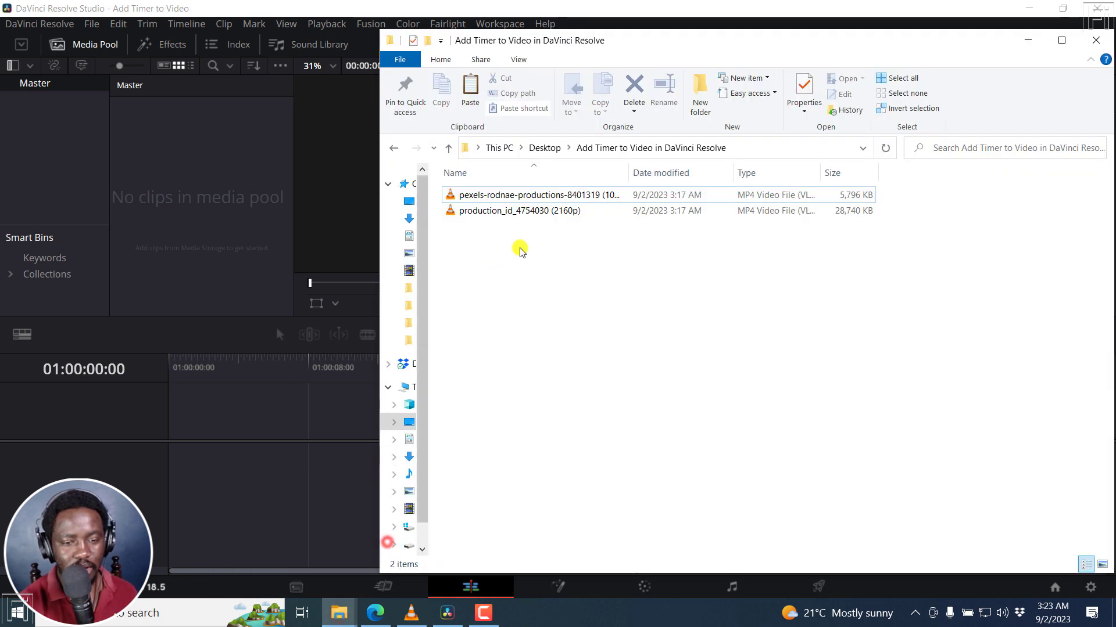
drag(520, 251, 197, 182)
click(677, 373)
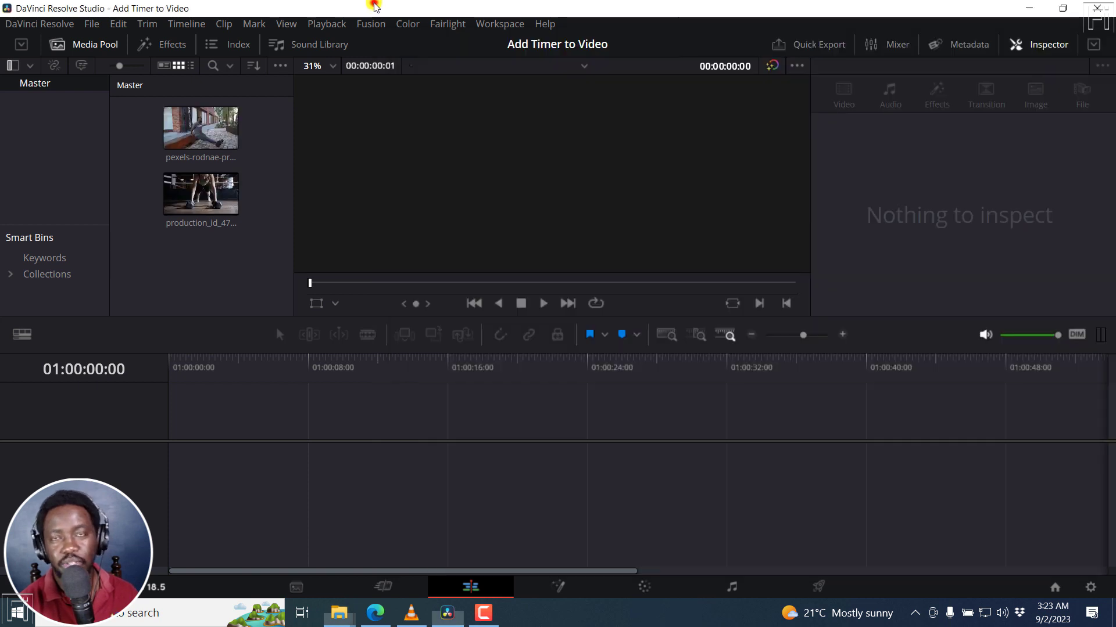
- Place both Media Pool clips back to back on Video 1 of a new timeline
click(310, 75)
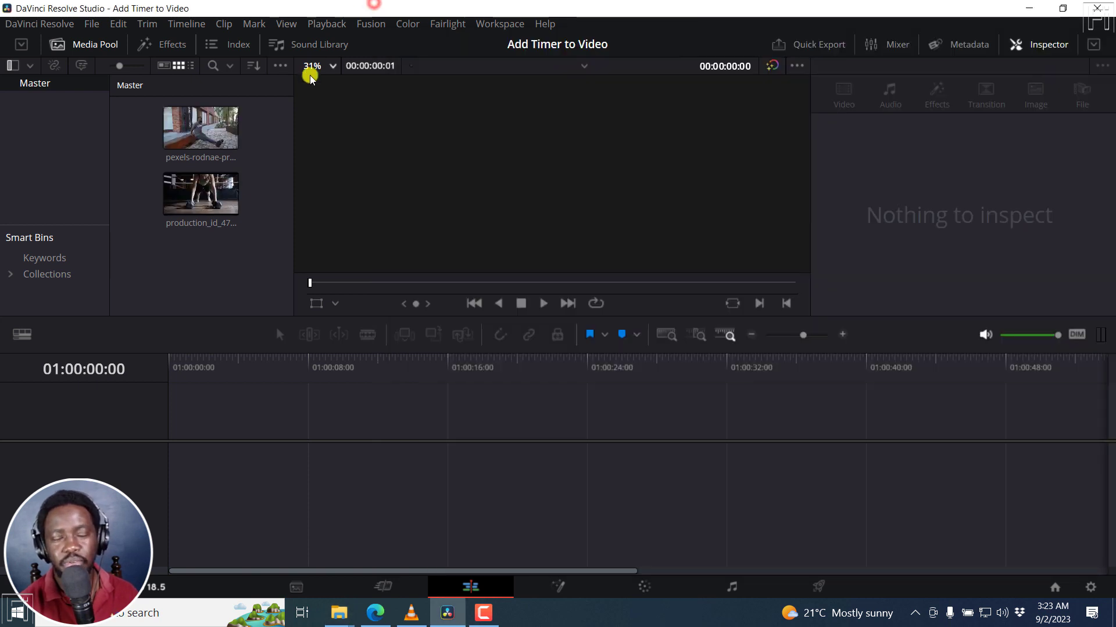
drag(223, 248, 186, 144)
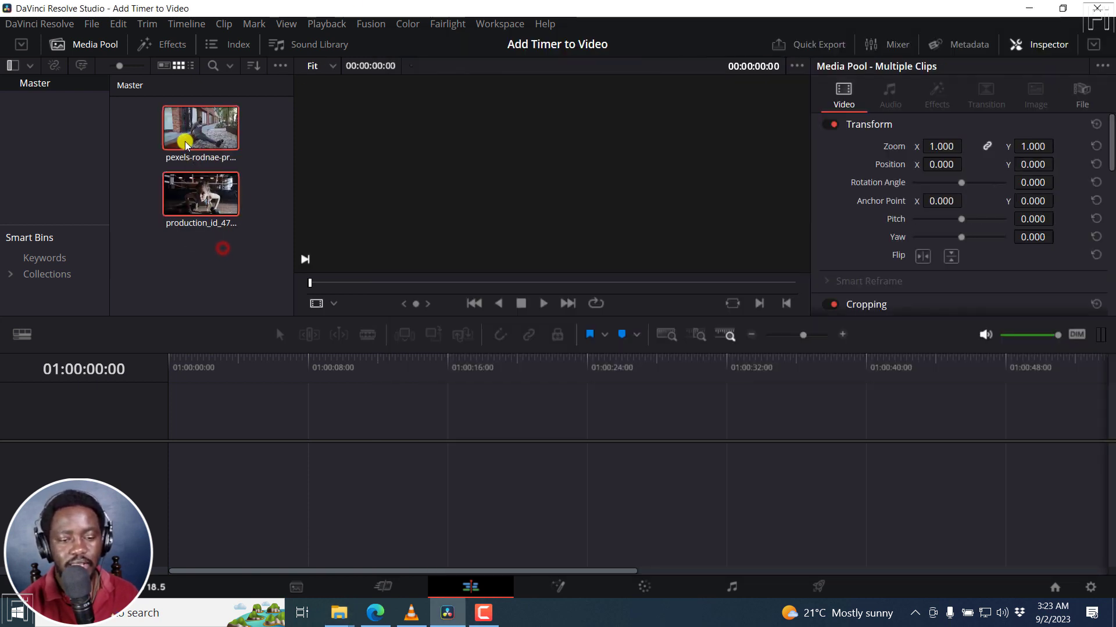
drag(196, 212, 184, 433)
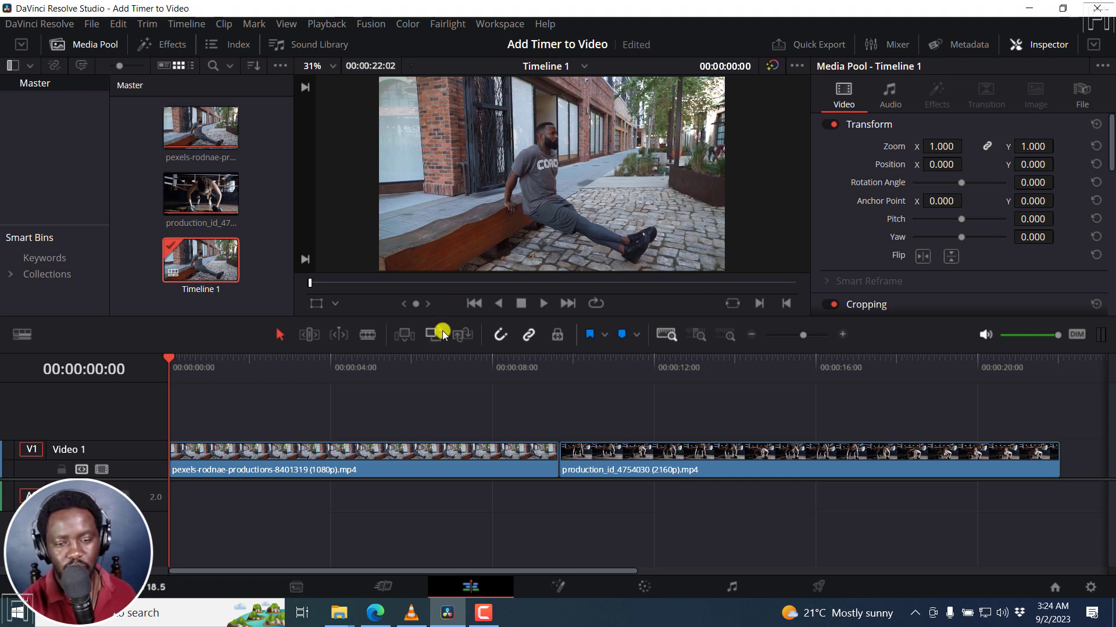
- Play the timeline past about nine seconds, stop, and return the playhead to the start
key(space)
click(549, 356)
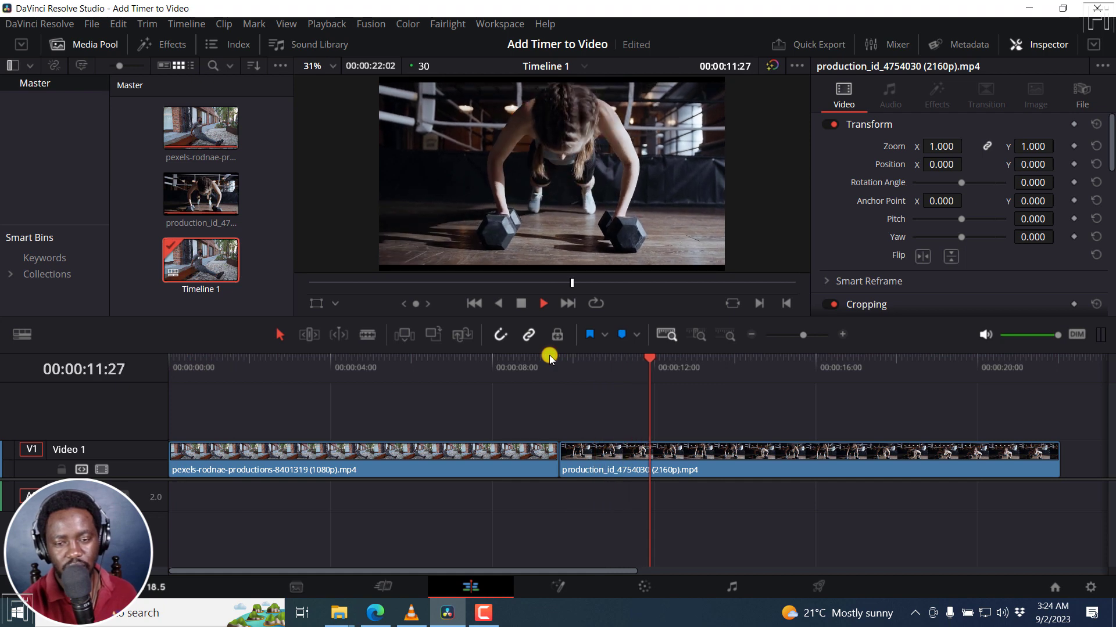
key(space)
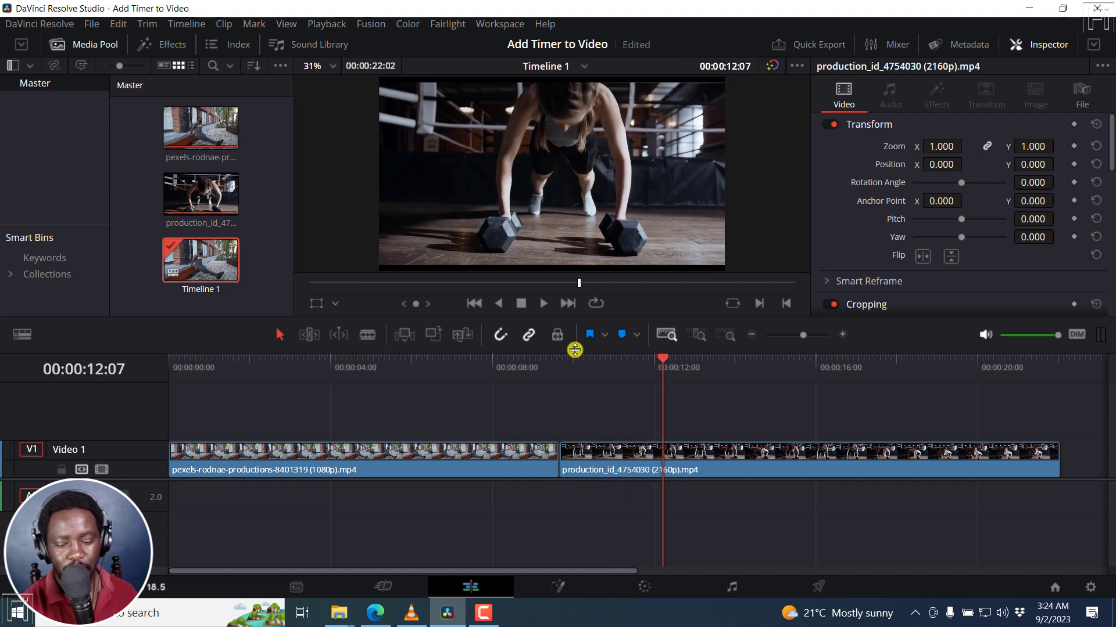
key(Home)
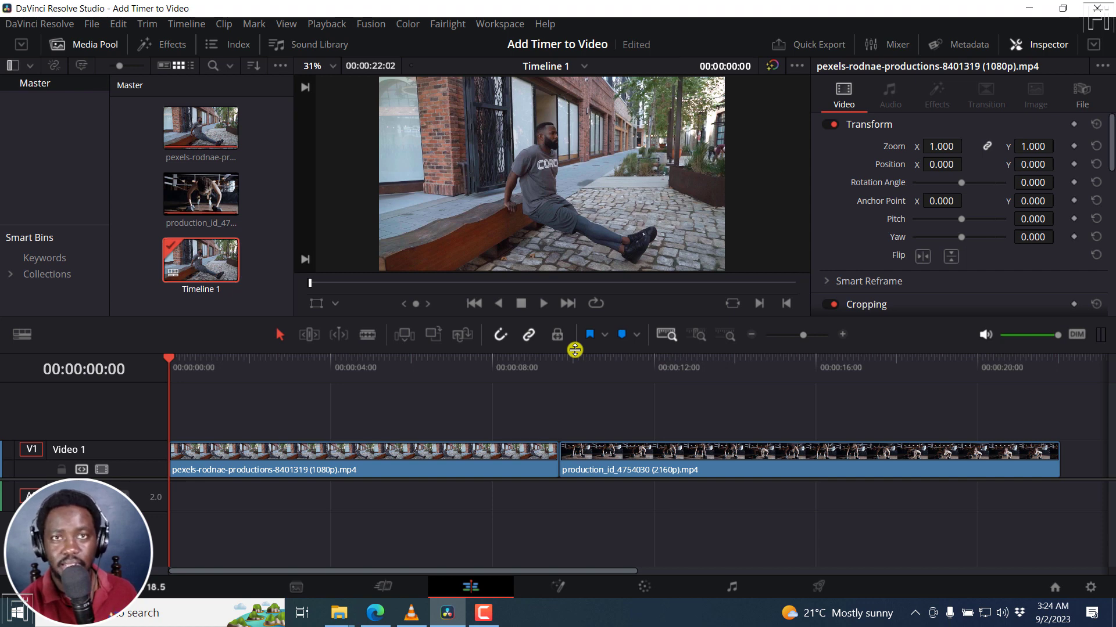
- Add a Text+ title on Video 2 and extend it to end with the first clip
click(173, 45)
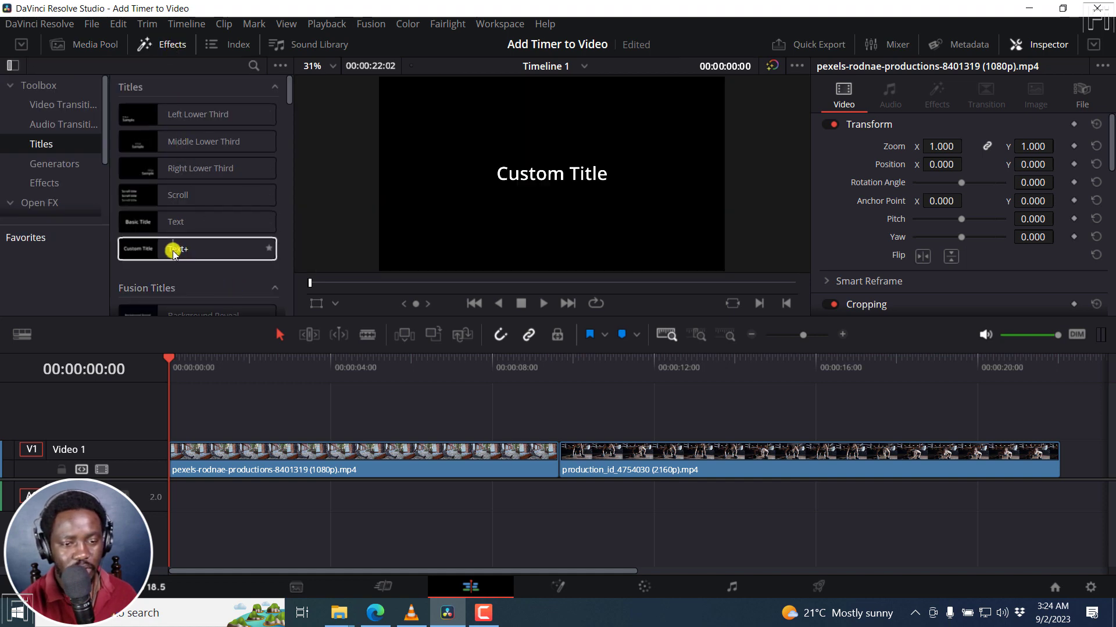
drag(166, 248, 172, 415)
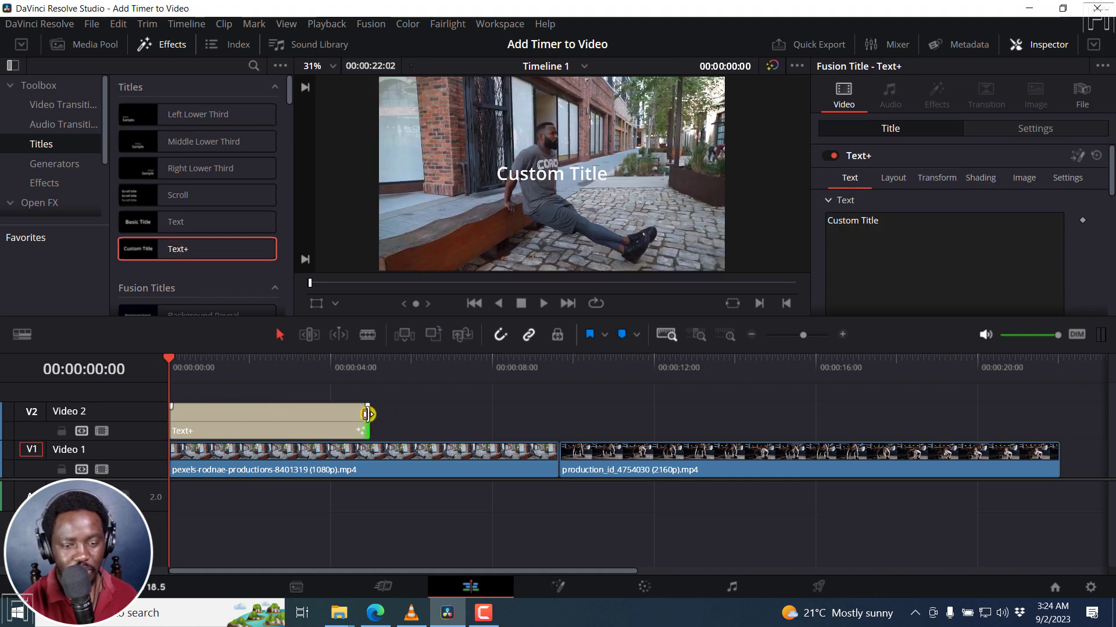
drag(367, 415, 551, 404)
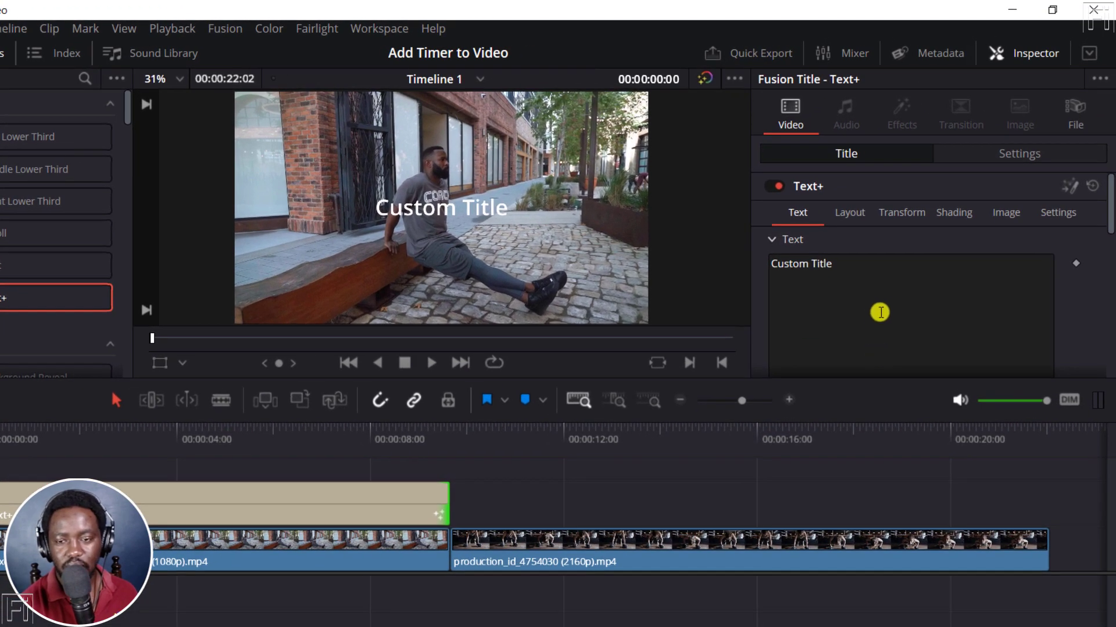
- Apply the TimeCode modifier to the Text+ text so it reads 00:00:00:00
click(1022, 59)
click(1023, 58)
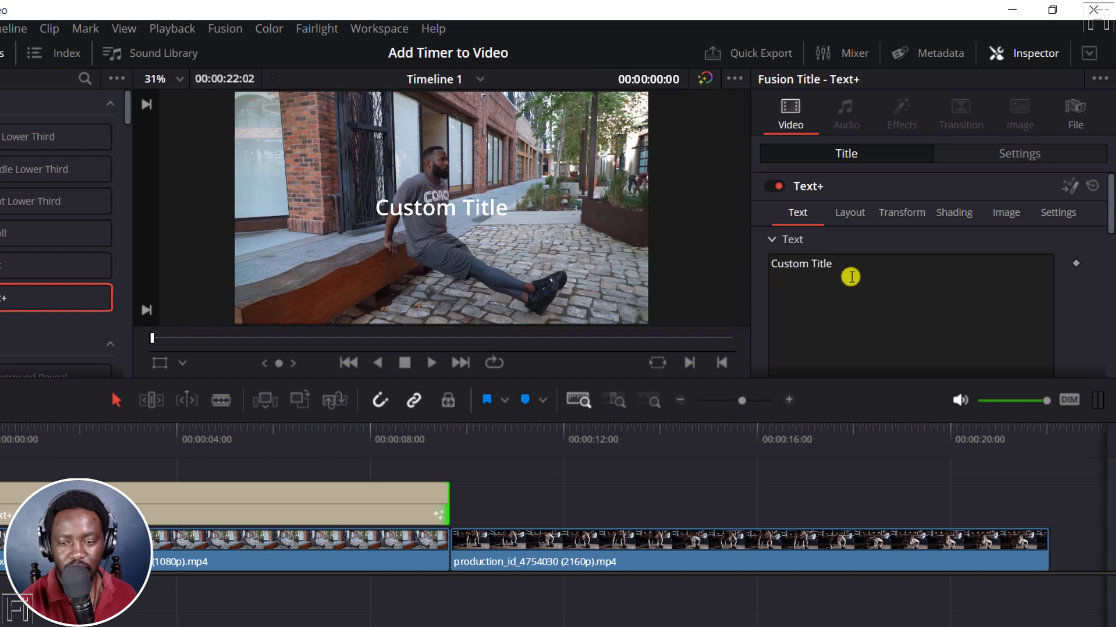
right_click(851, 276)
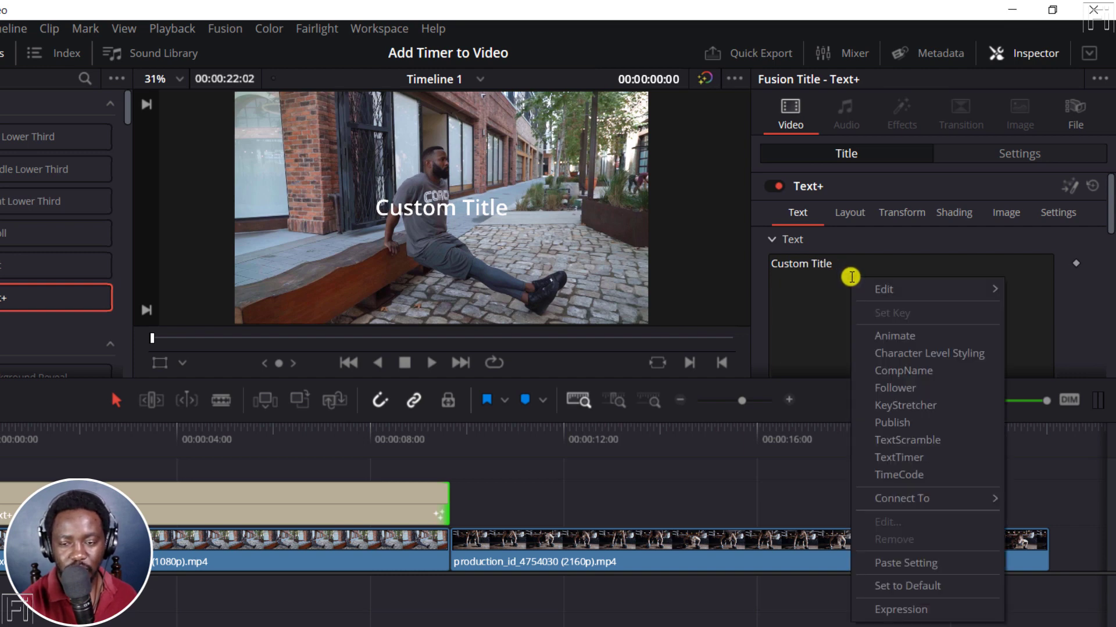
mouse_move(903, 289)
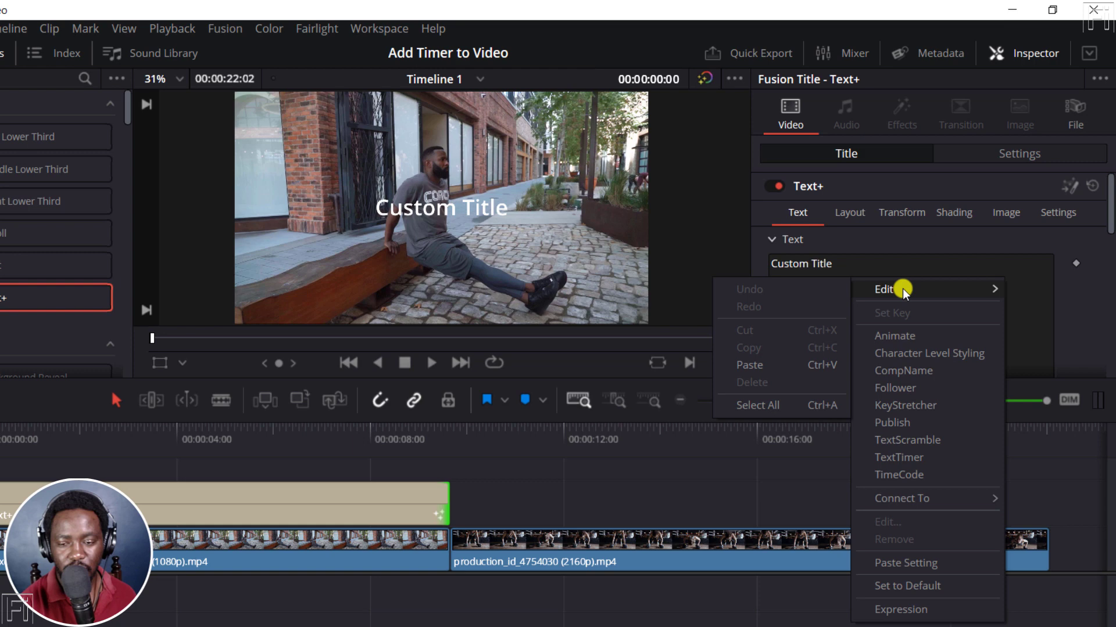
click(905, 475)
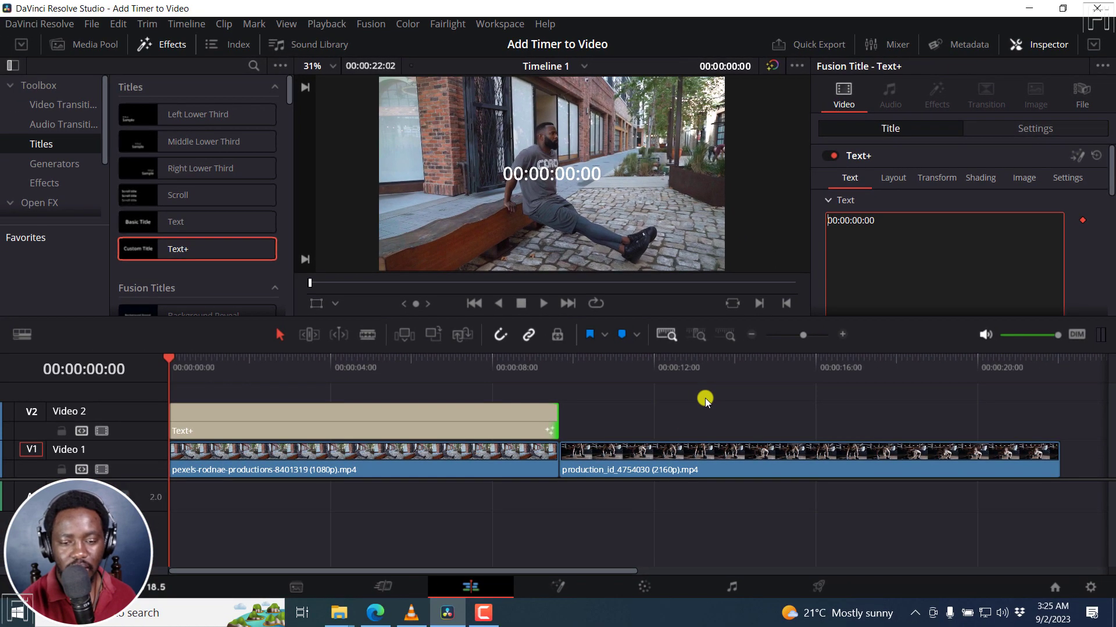
click(169, 357)
key(space)
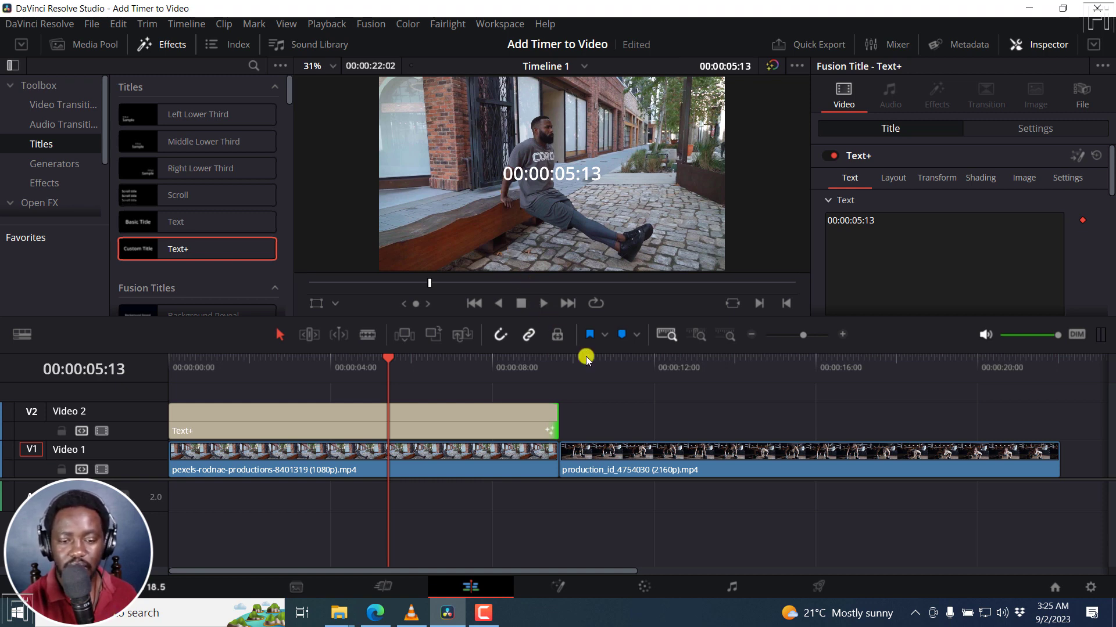
drag(387, 357, 370, 358)
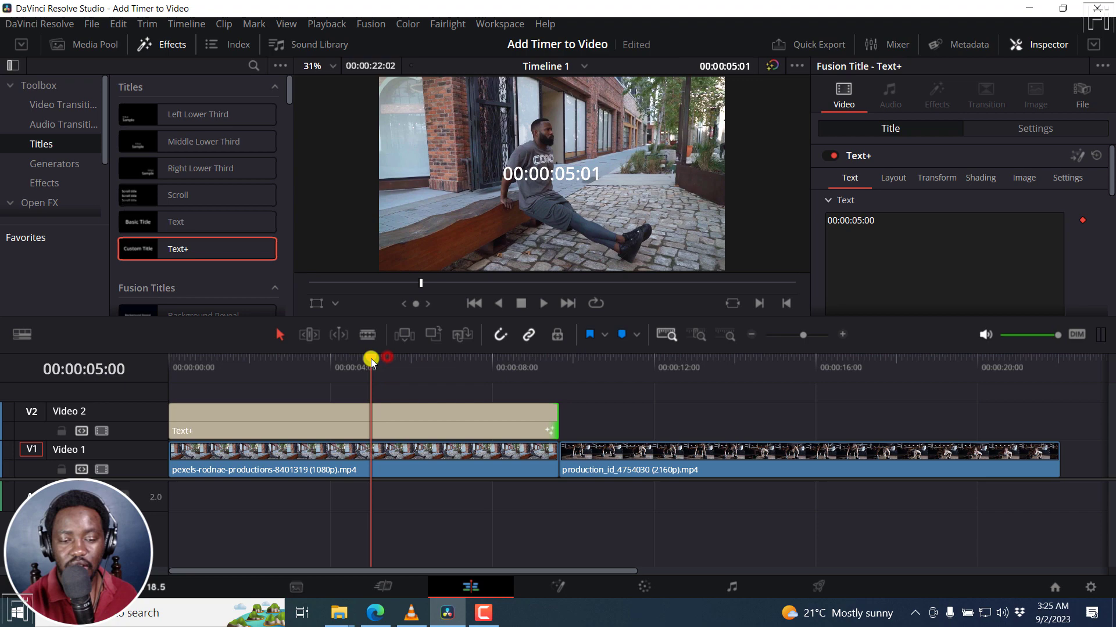
- Set the Text+ Write On Start to about 0.478 so only seconds and frames show
click(407, 413)
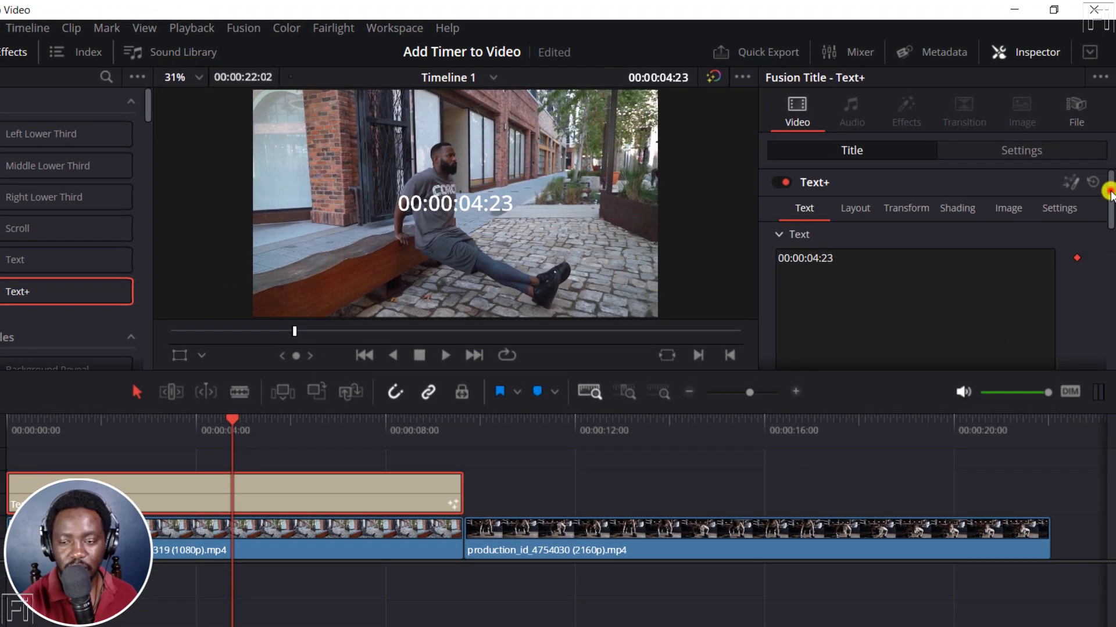
drag(1108, 192, 1108, 323)
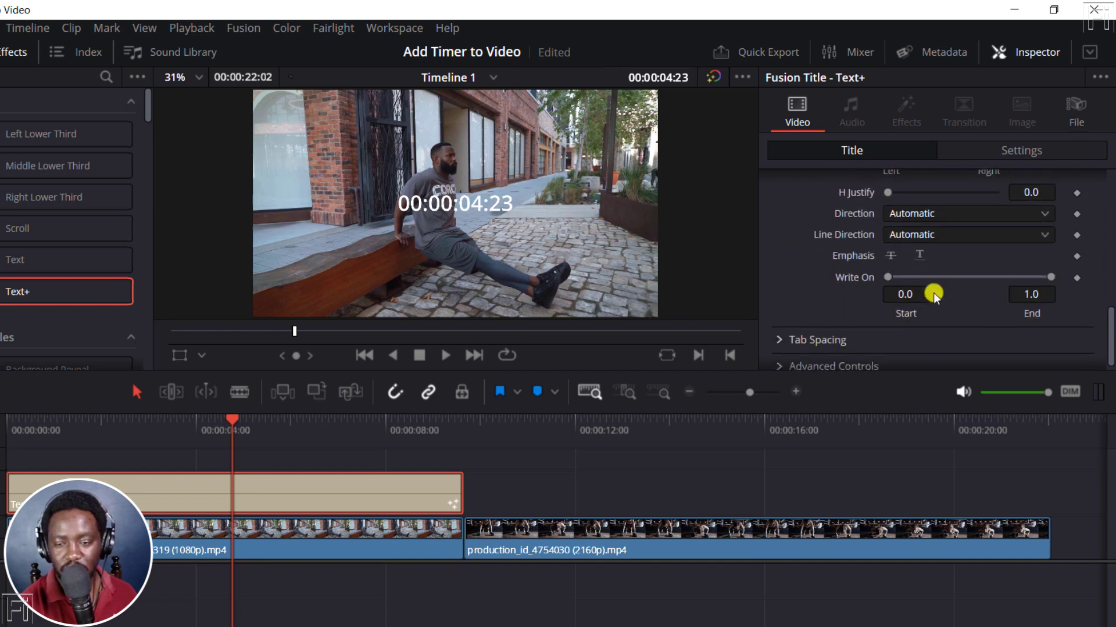
click(889, 280)
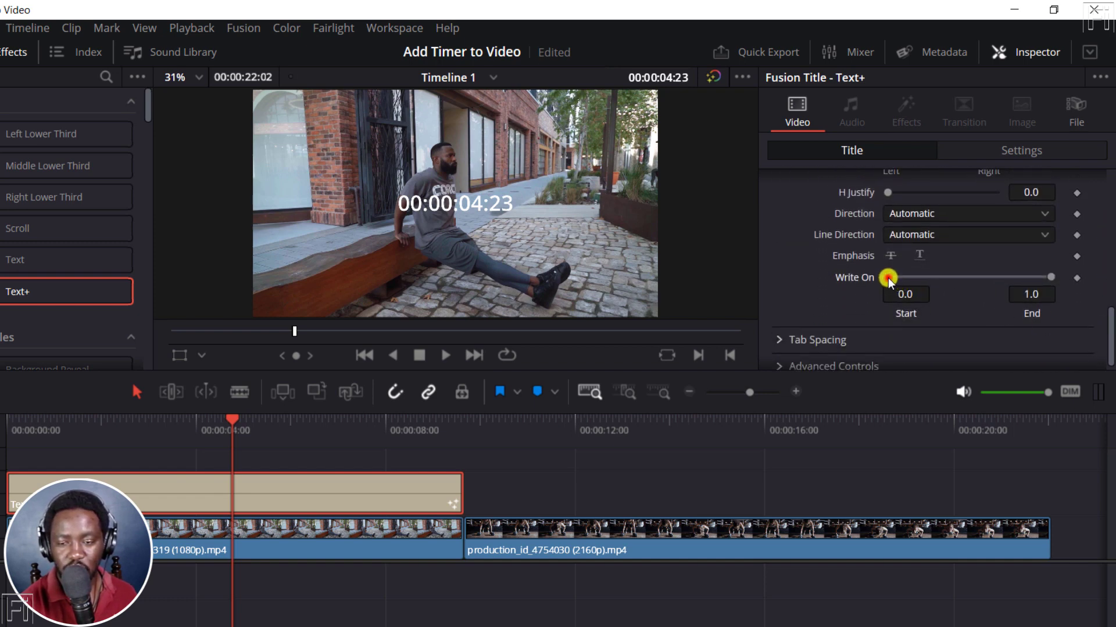
drag(889, 279, 900, 278)
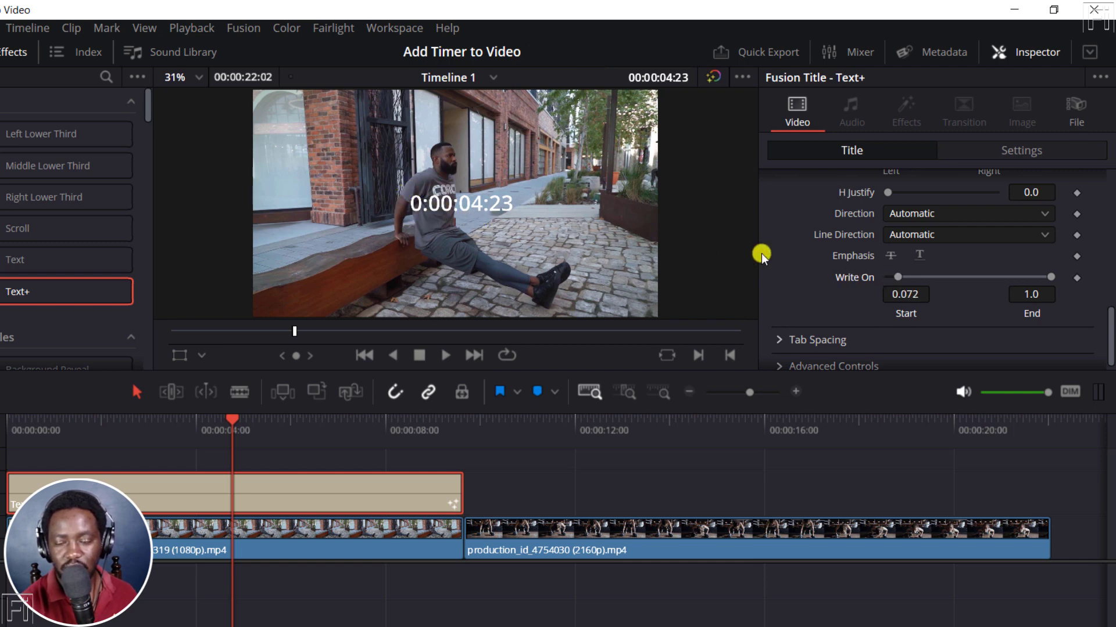
drag(897, 274, 963, 279)
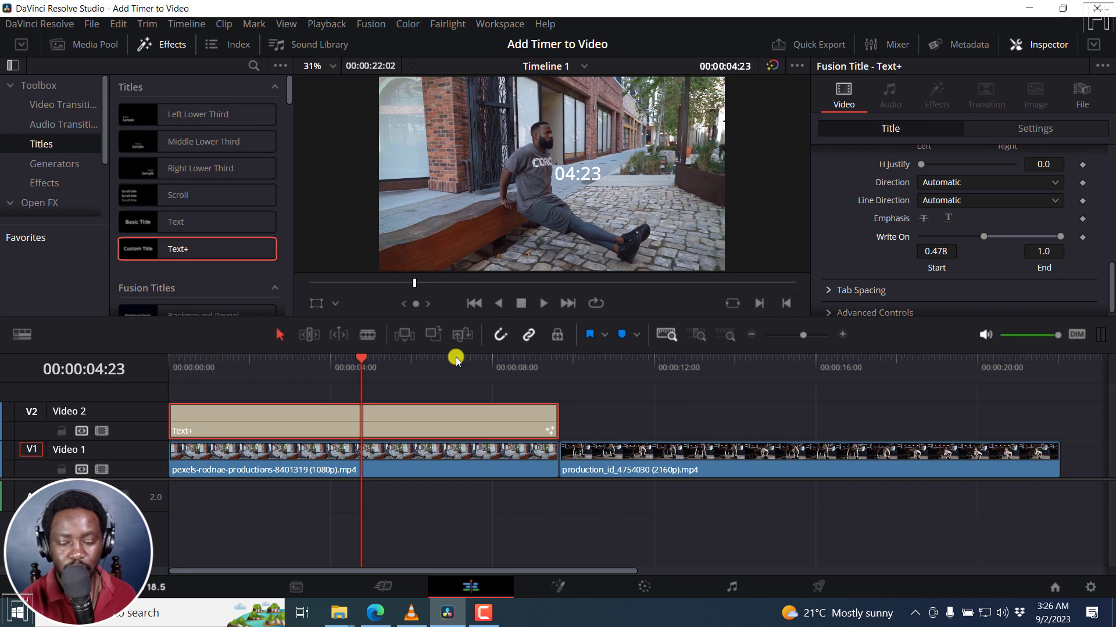
click(169, 358)
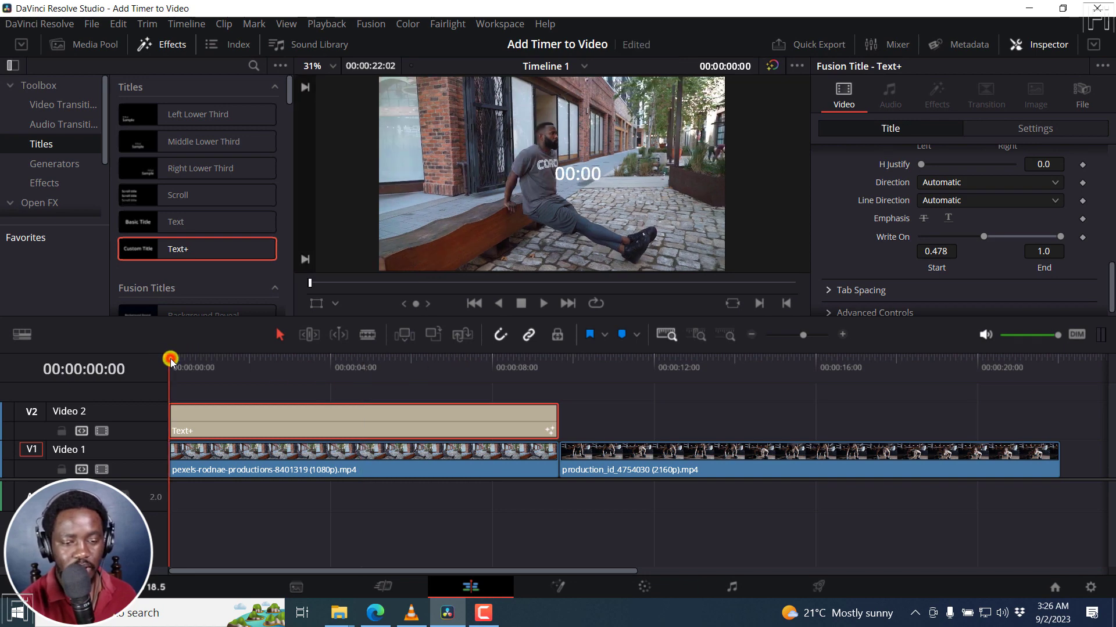
key(space)
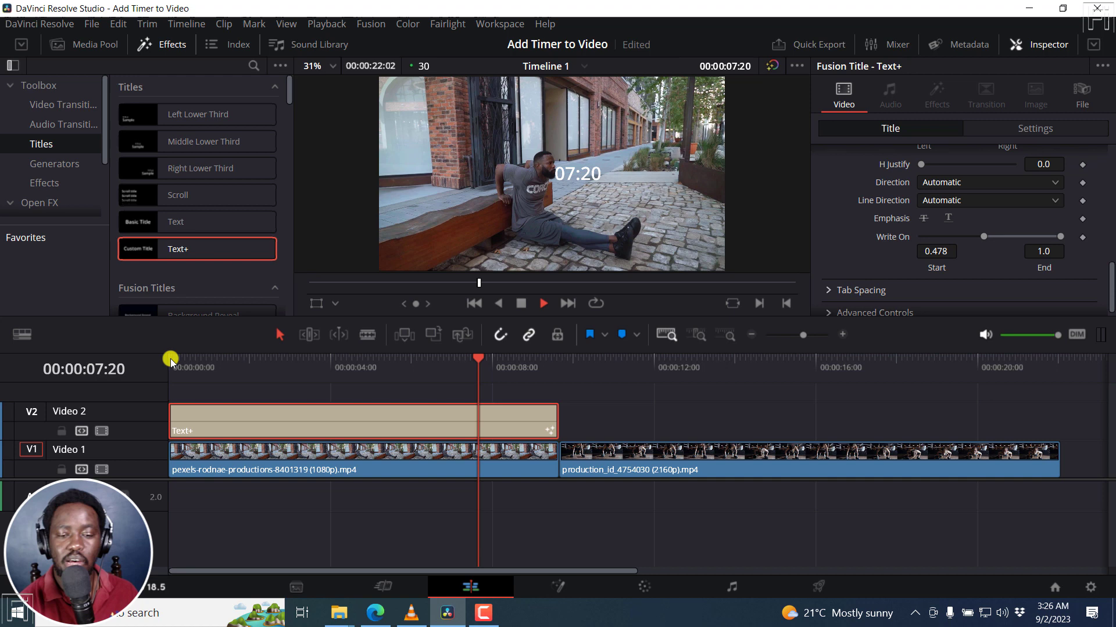
key(space)
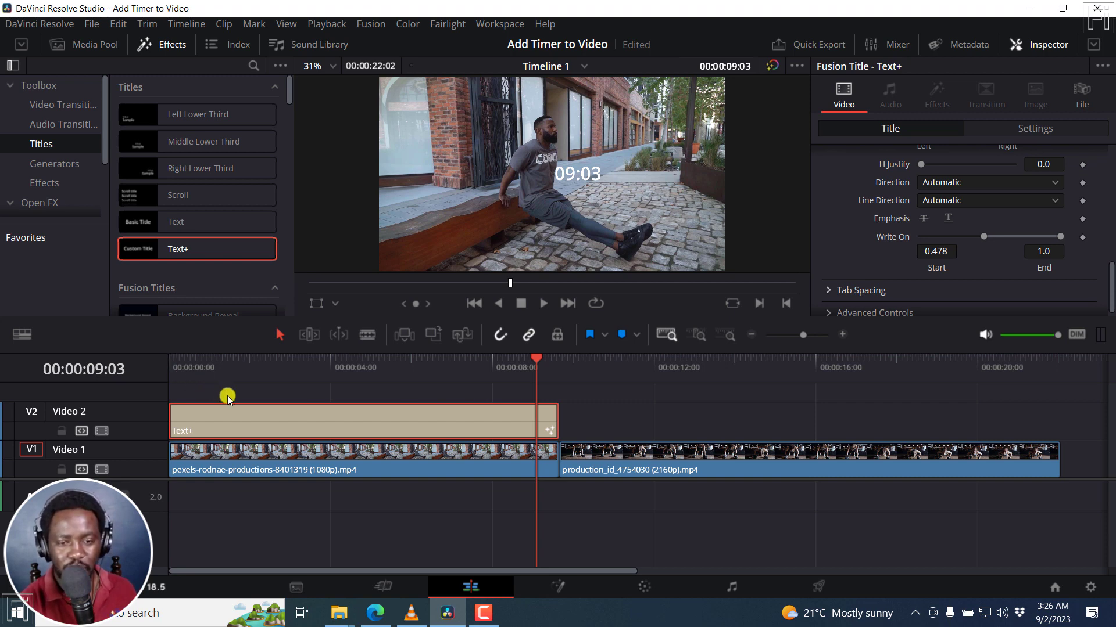
- Convert the Text+ timer clip into a compound clip named 'Countdown Timer'
right_click(341, 423)
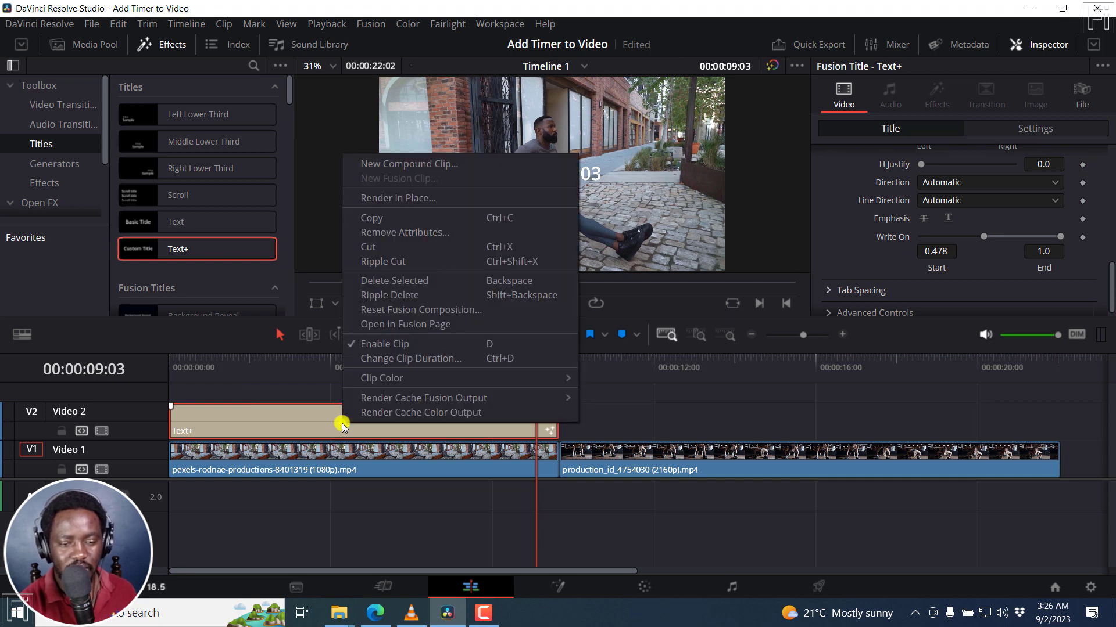
click(423, 165)
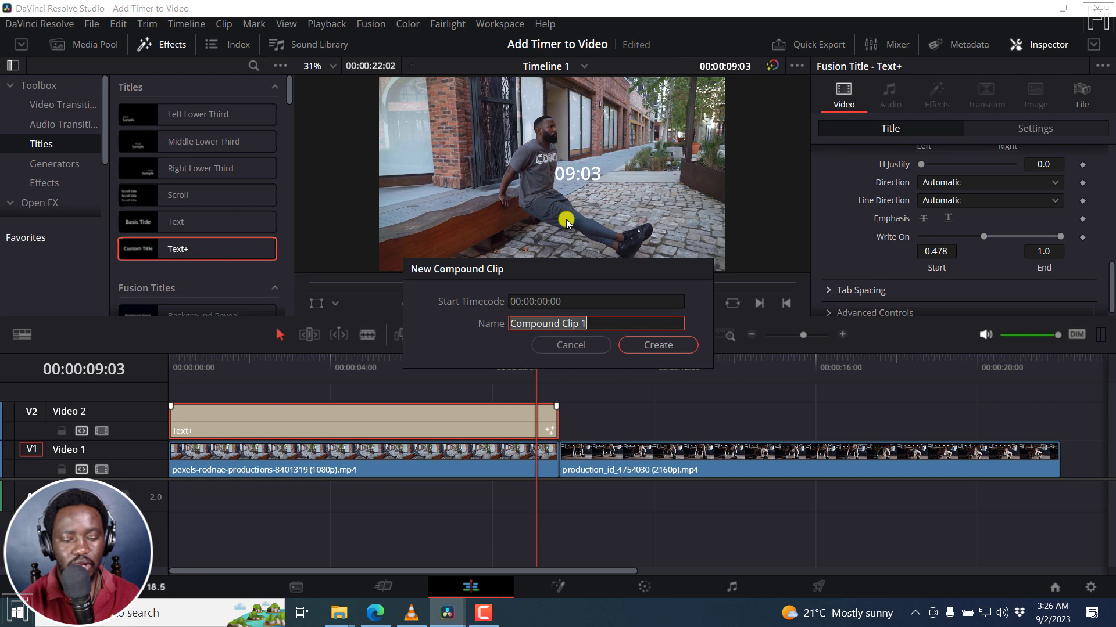
key(BackSpace)
text(Co)
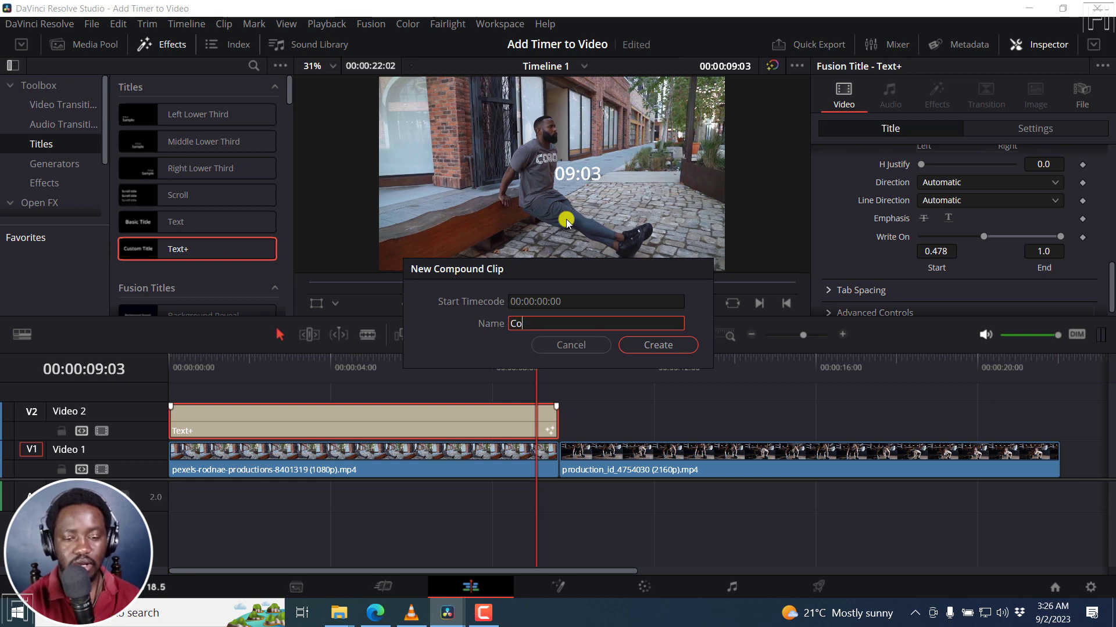
text(untdown )
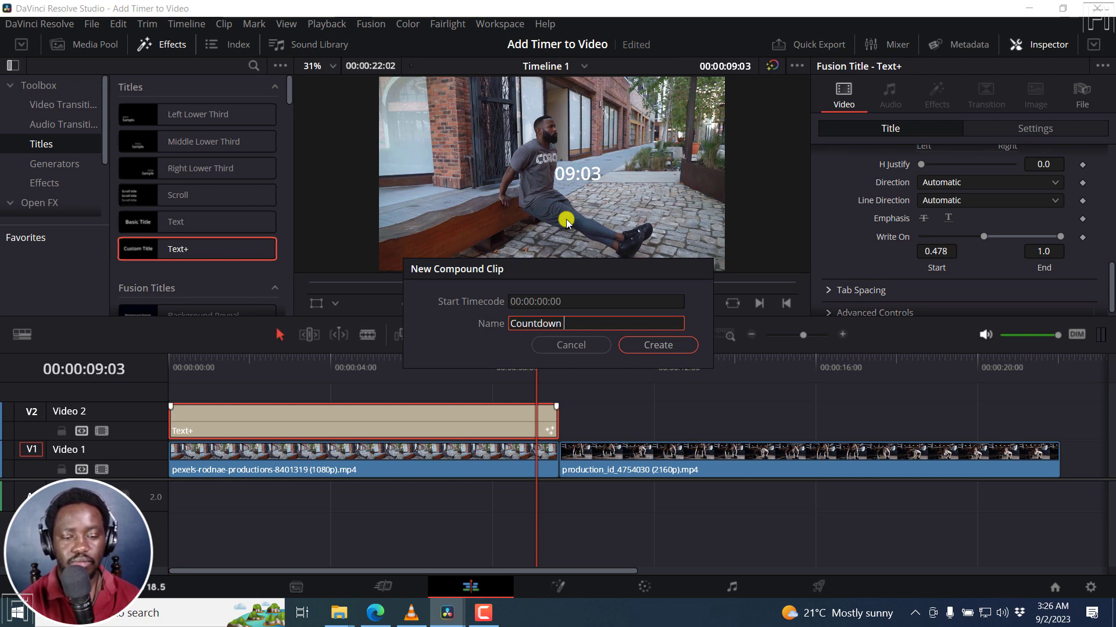
text(Timer)
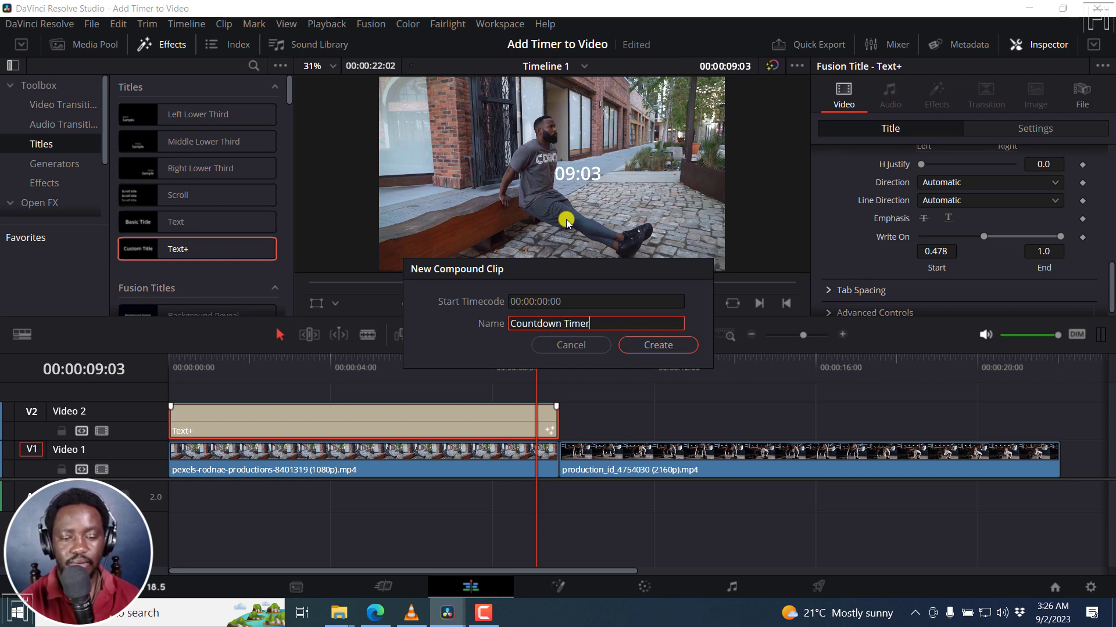
click(676, 346)
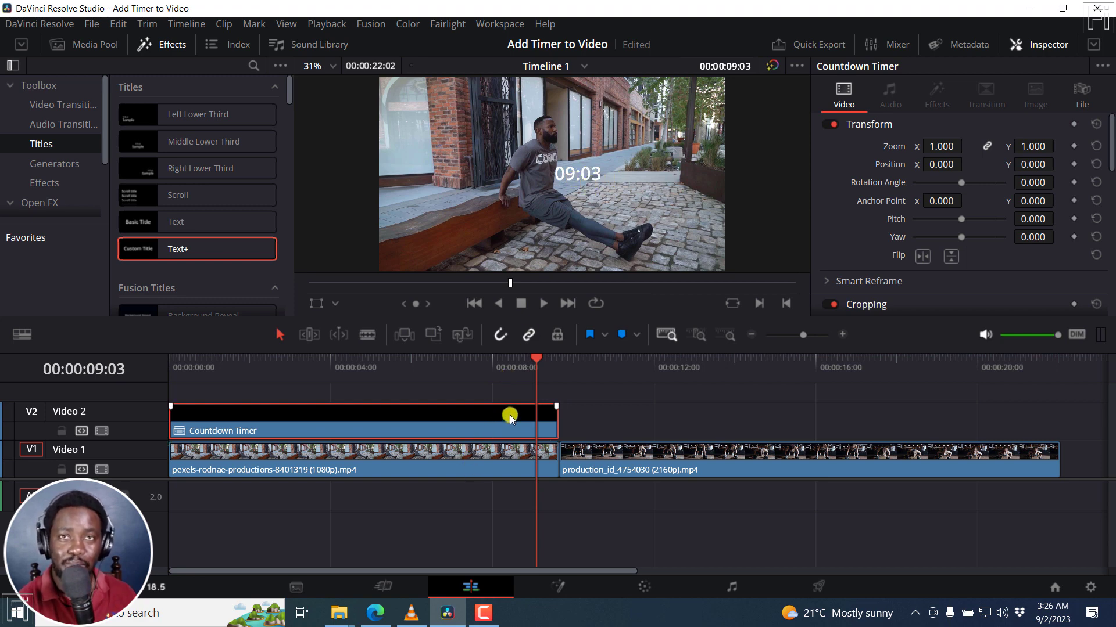
- Enable Reverse Speed on the Countdown Timer clip through Change Clip Speed
right_click(486, 420)
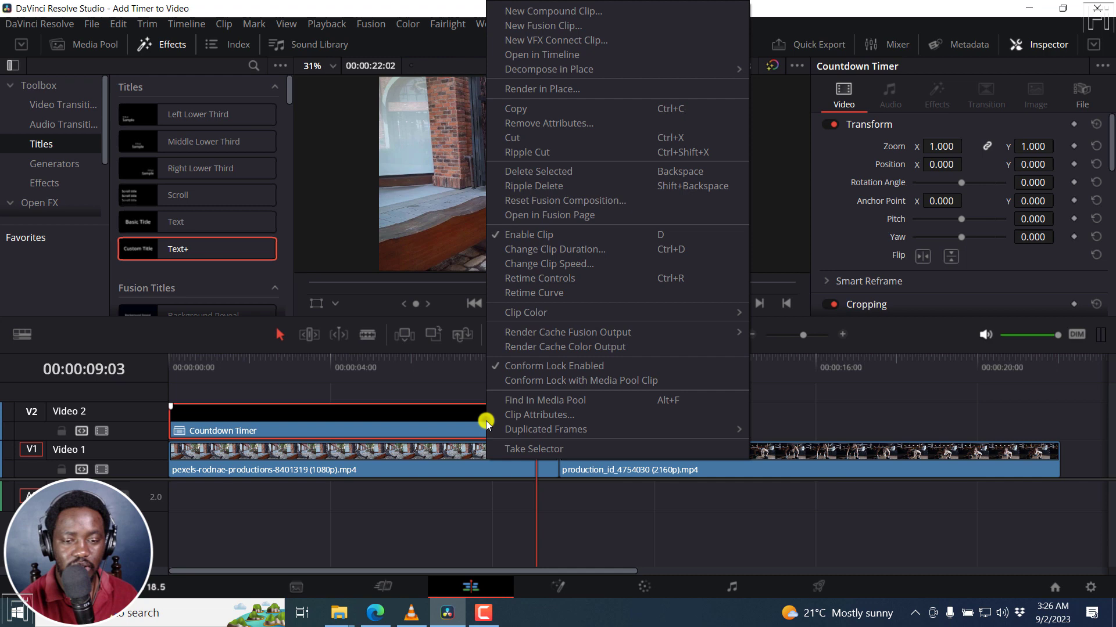
click(574, 265)
click(424, 242)
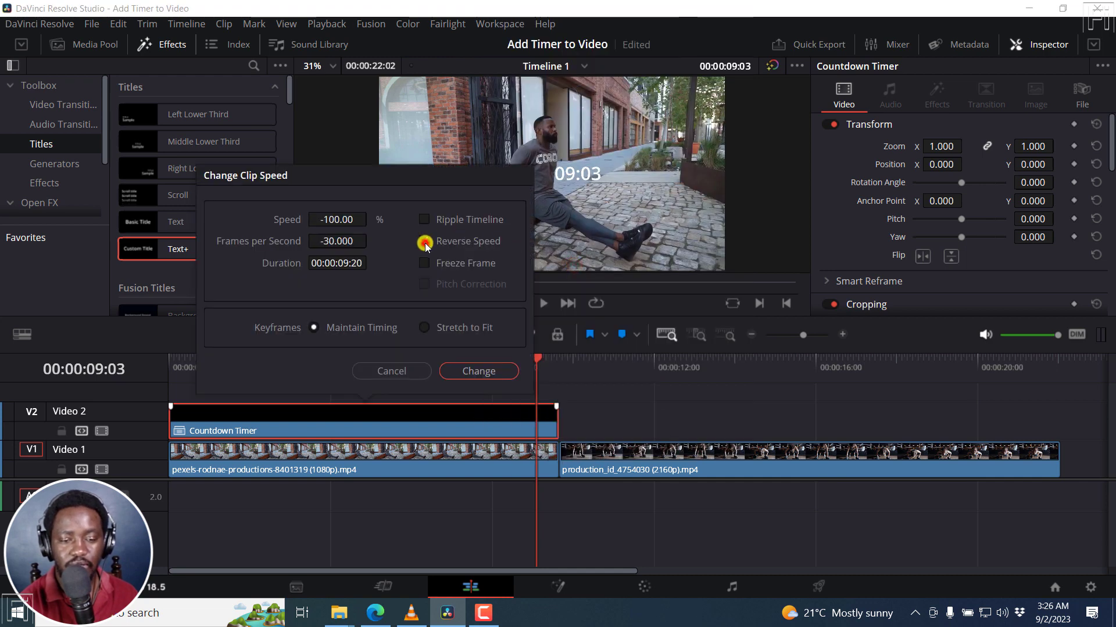
click(480, 372)
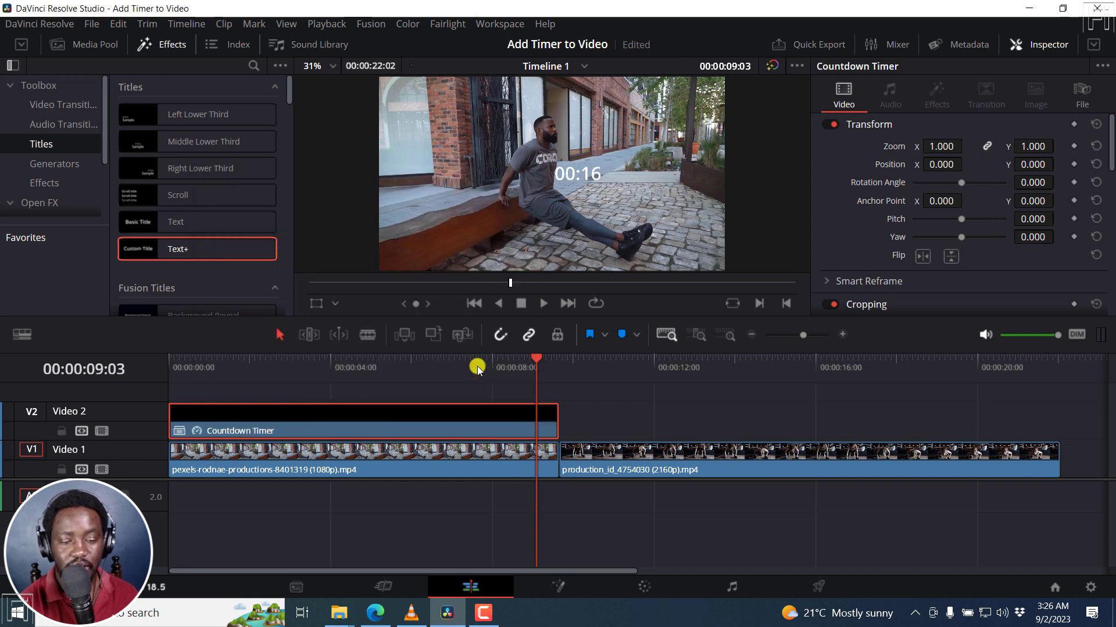
- Play the timeline from the start to confirm the timer now counts down
click(170, 357)
key(space)
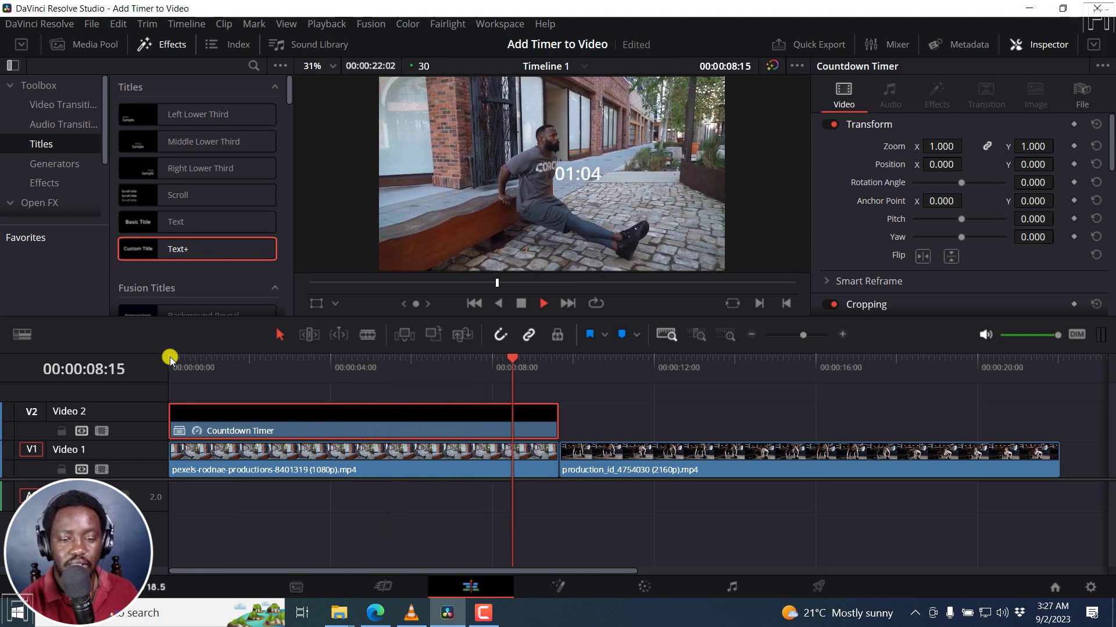
key(space)
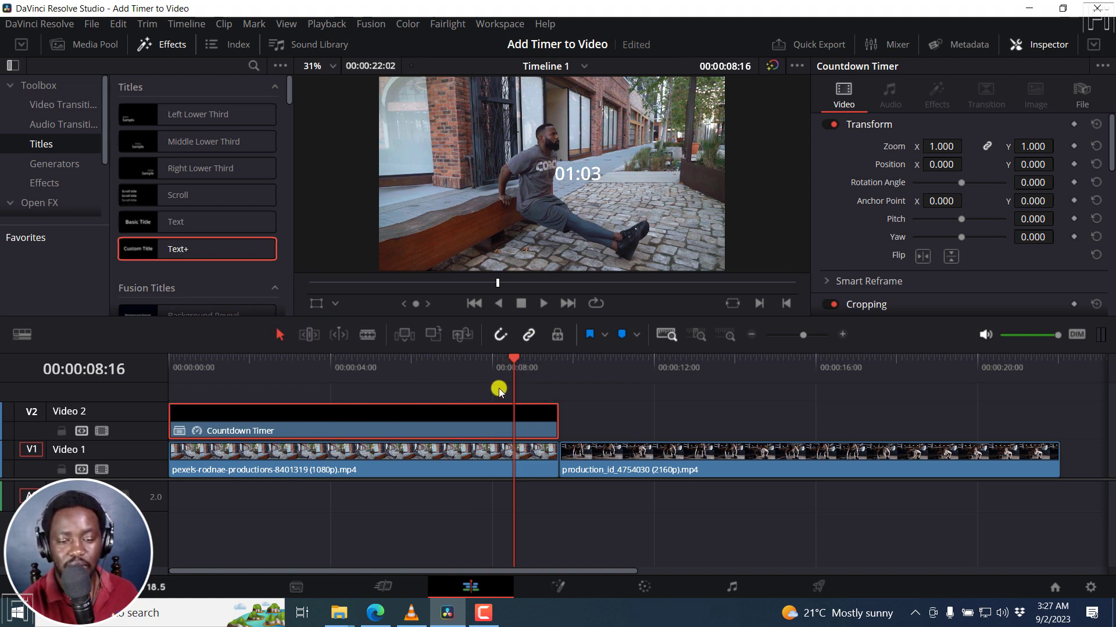
right_click(491, 423)
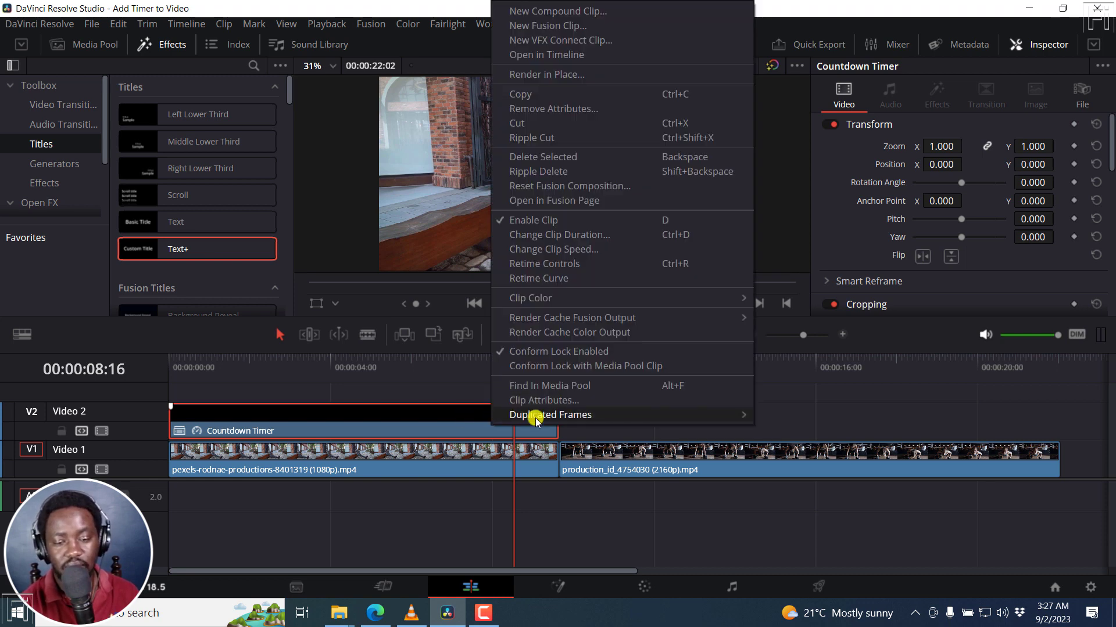
click(437, 427)
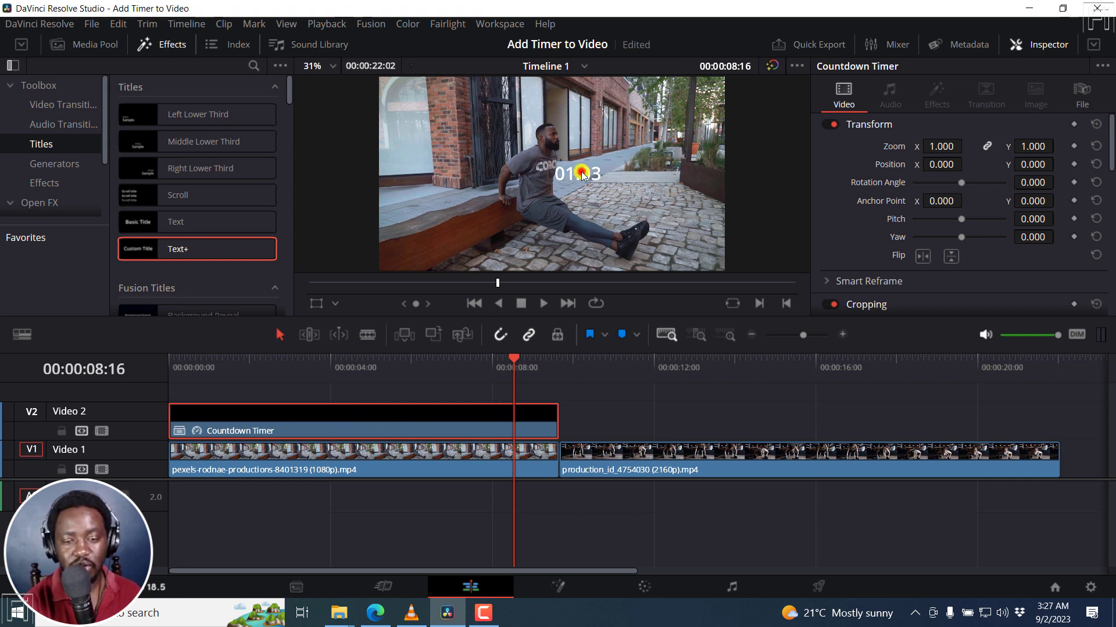
- Move the countdown timer to Position X 651, Y -457 and return toward the start
double_click(438, 410)
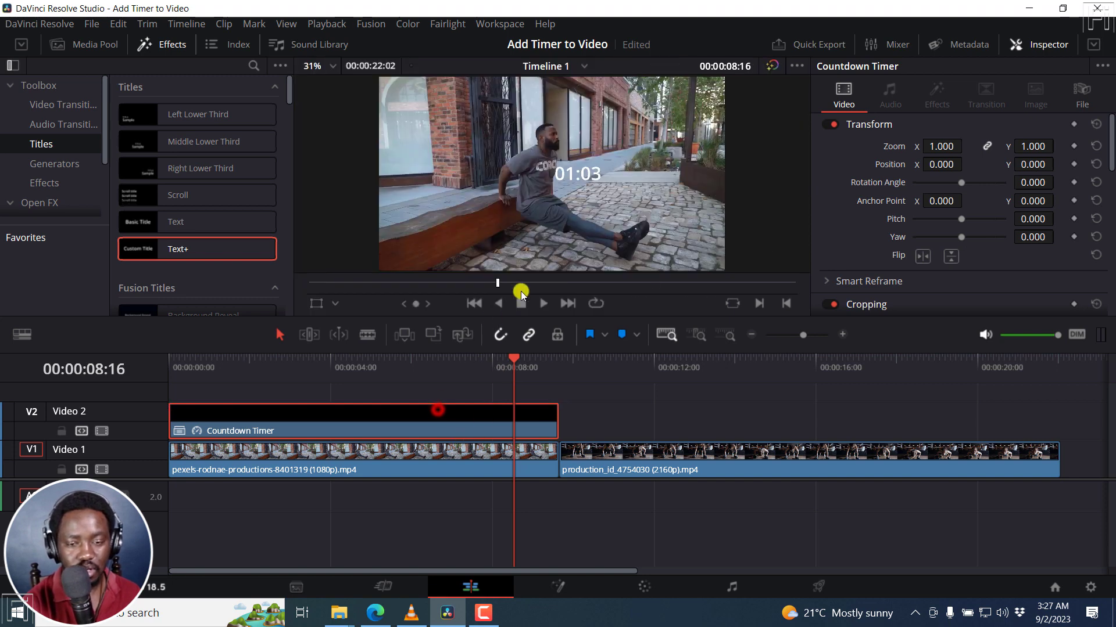
click(468, 381)
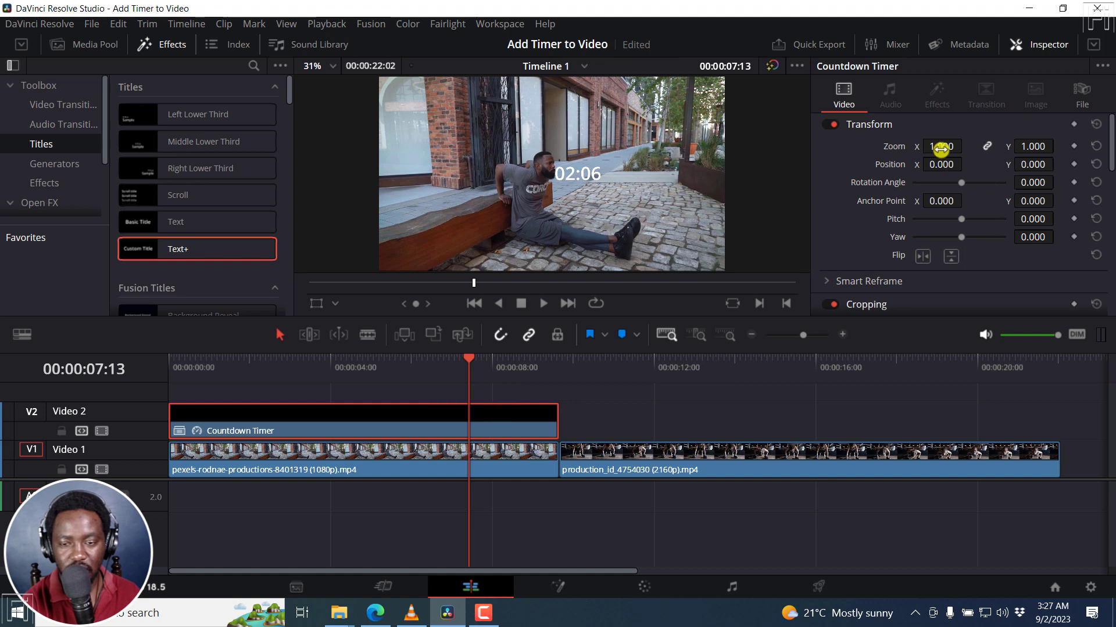
drag(945, 164, 866, 314)
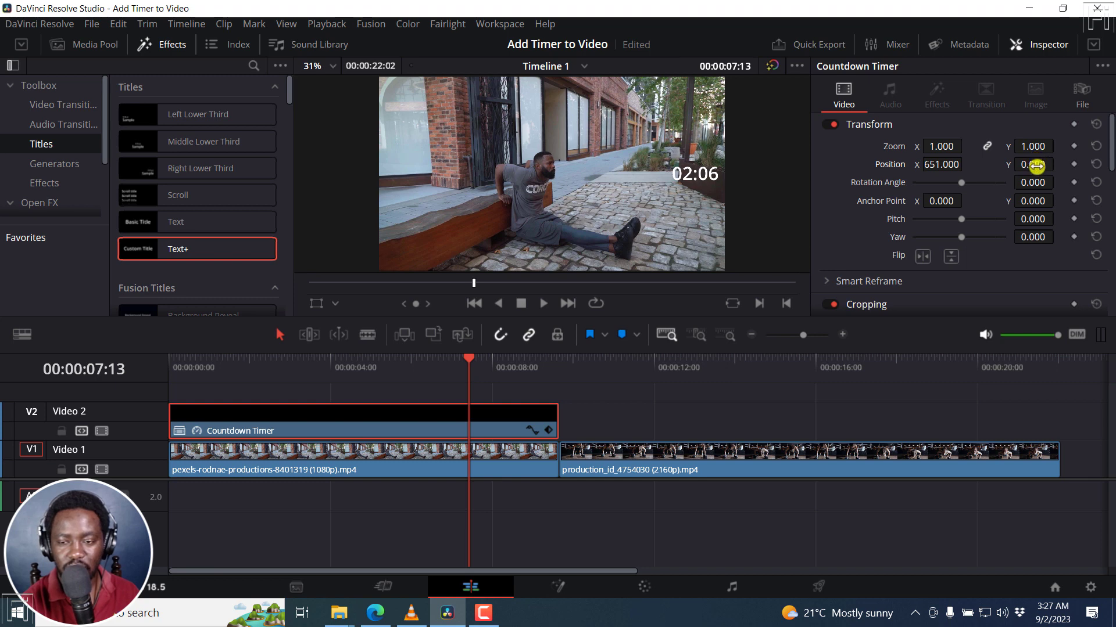
drag(1037, 165, 706, 285)
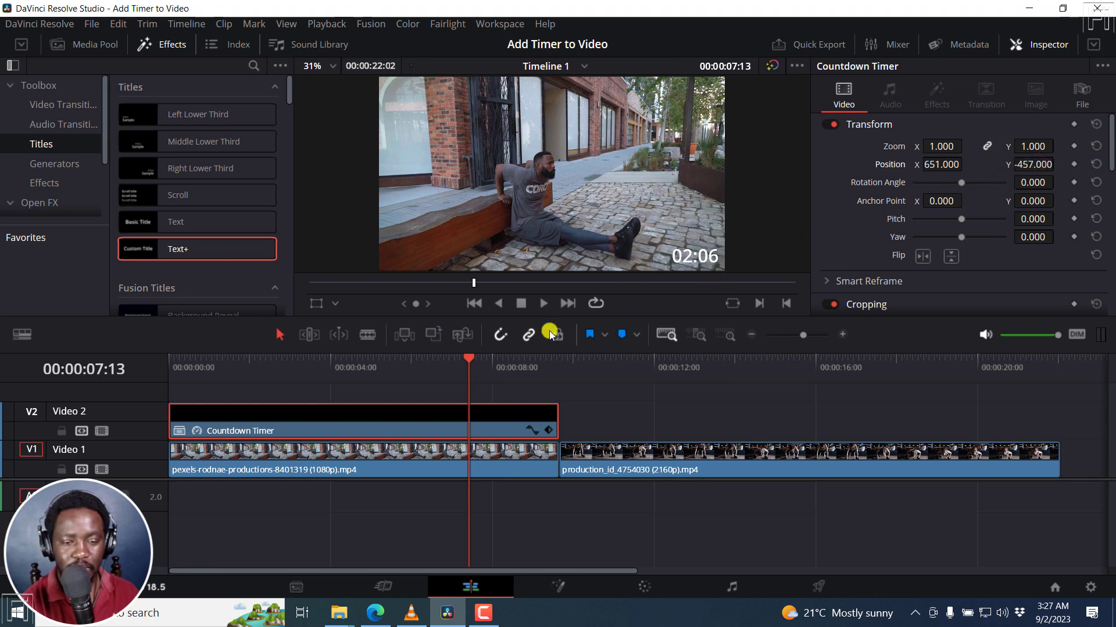
click(413, 365)
key(Home)
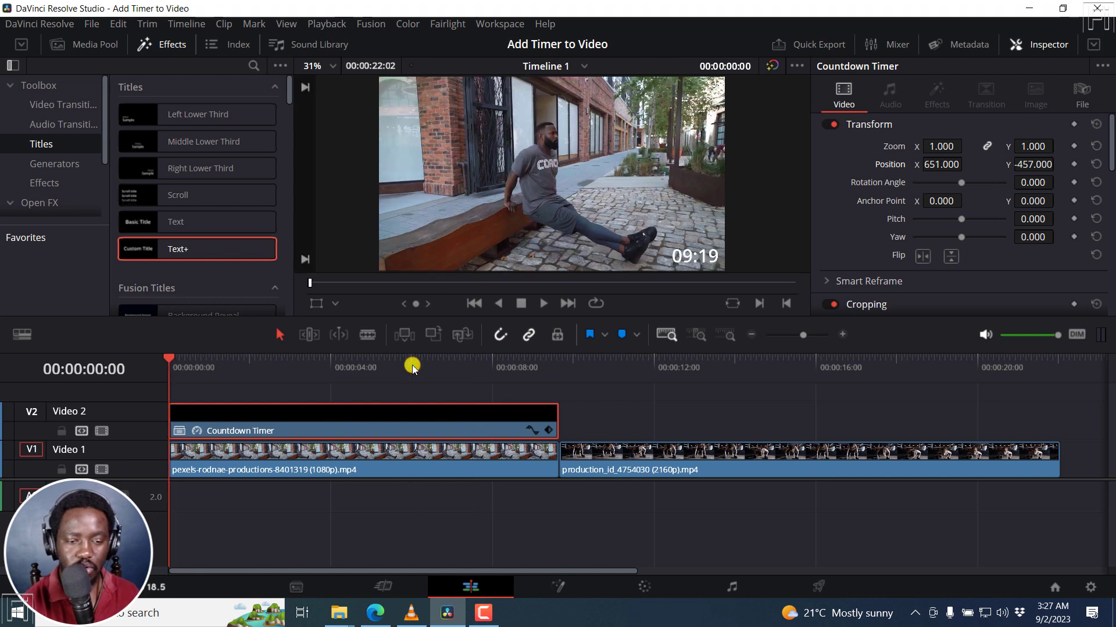
key(space)
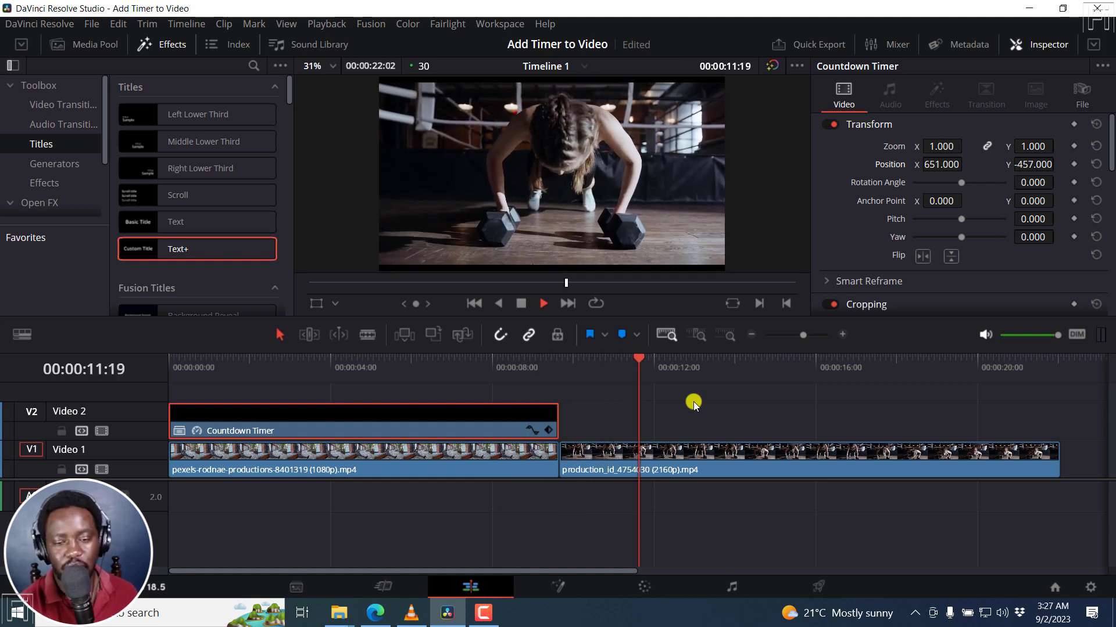
key(space)
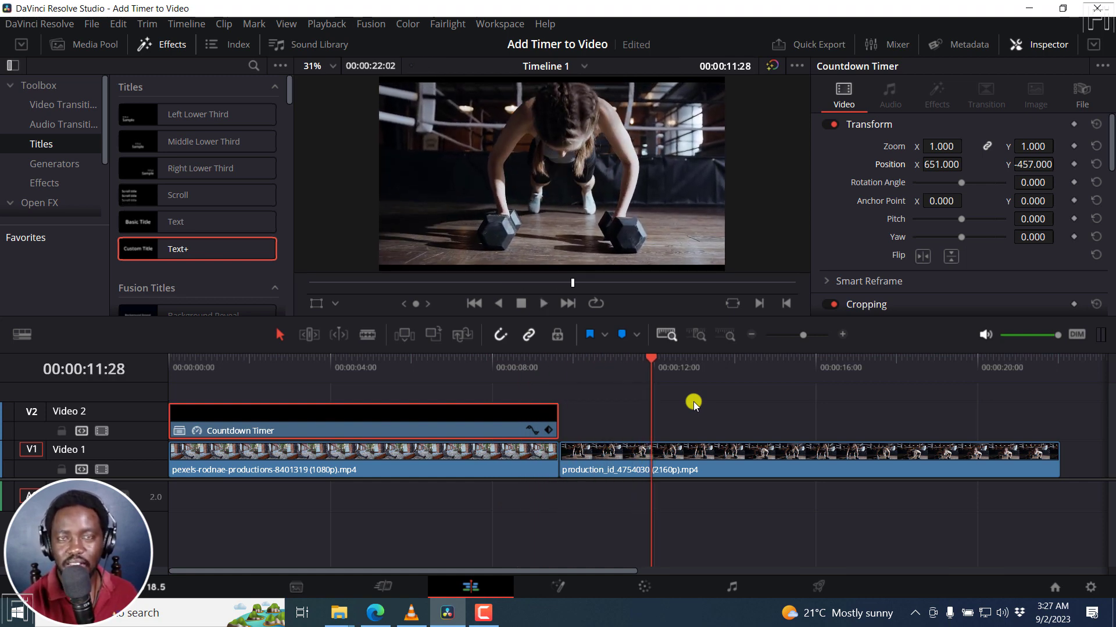